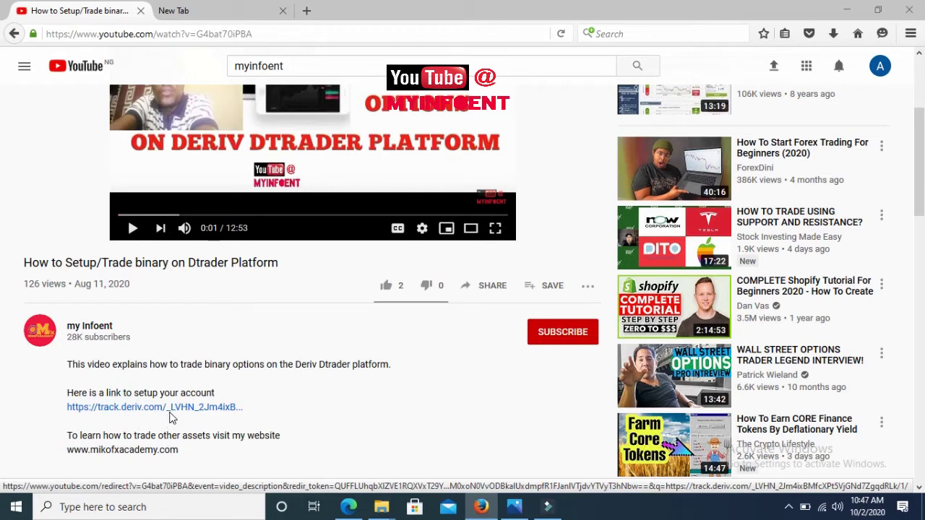
Step: Follow the Deriv account link in the video description and open the free demo account sign-up page
left_click(172, 419)
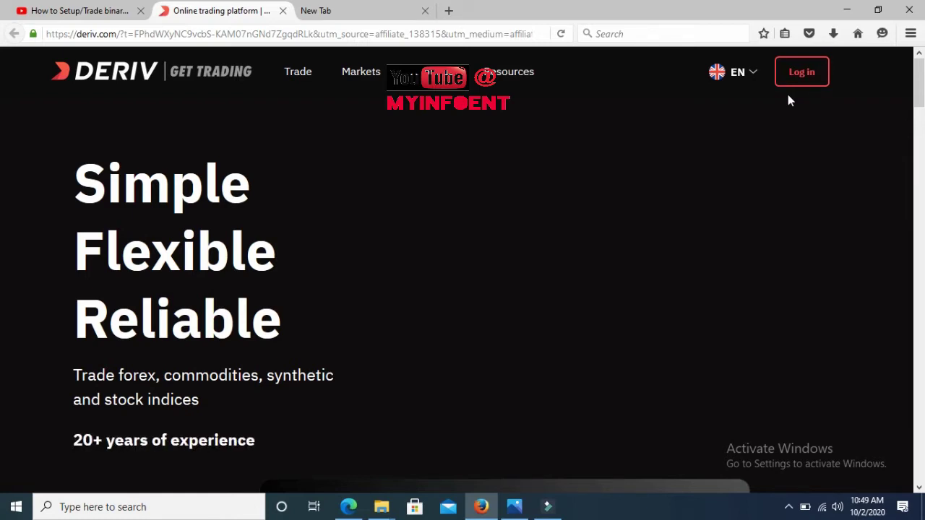
scroll(422, 166, "down", 1)
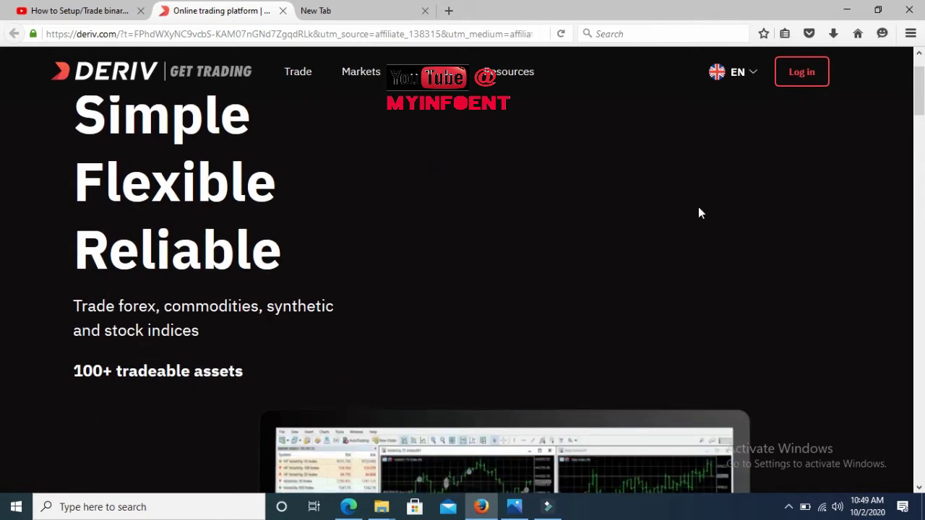
scroll(751, 216, "down", 8)
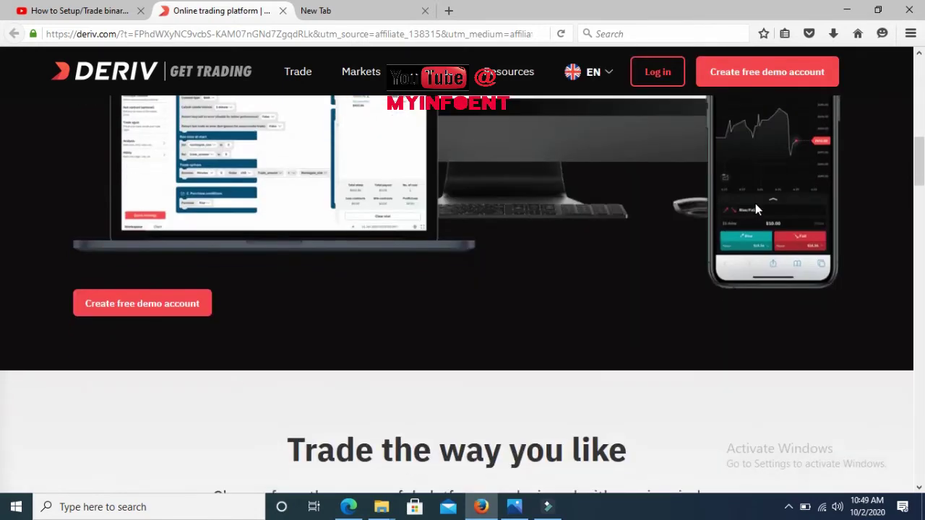
left_click(202, 299)
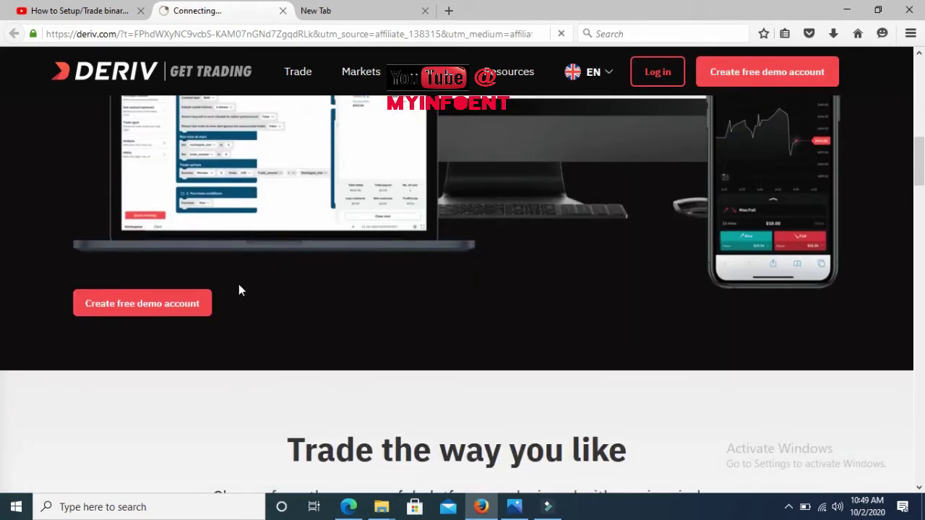
left_click(167, 306)
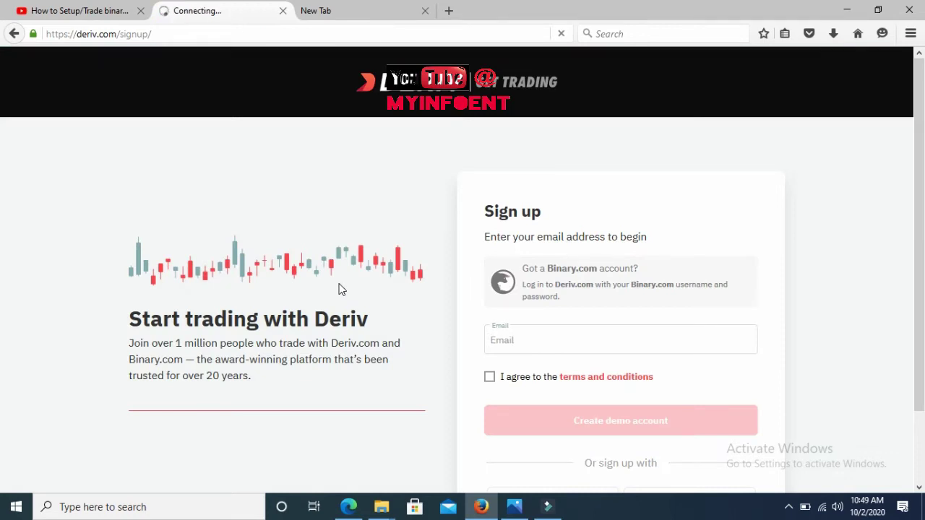
Step: Look over the email, terms agreement and account creation fields of the sign-up form, and return to the Deriv home page
left_click(520, 336)
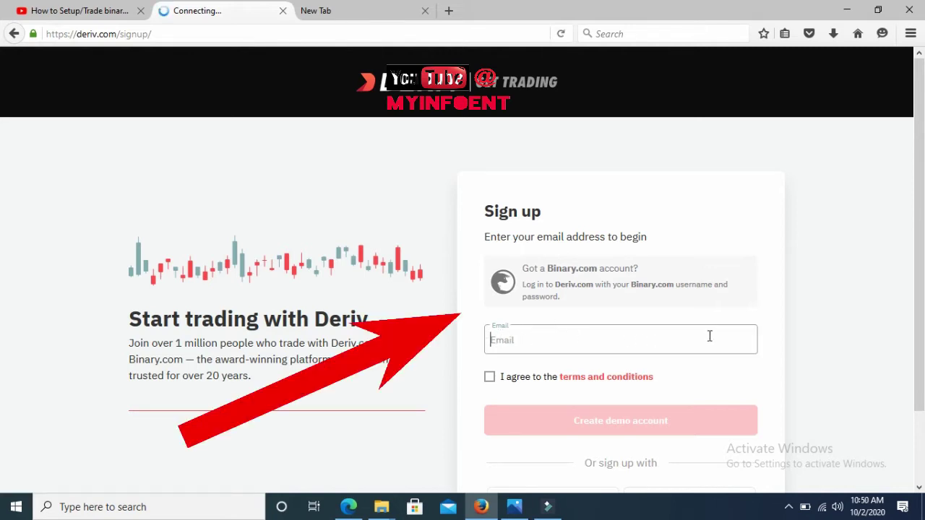
left_click(489, 382)
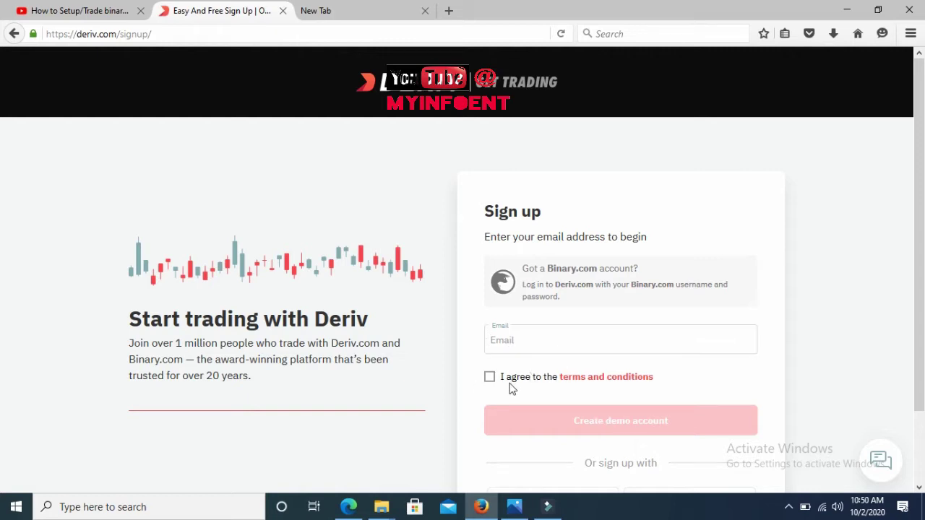
left_click(647, 433)
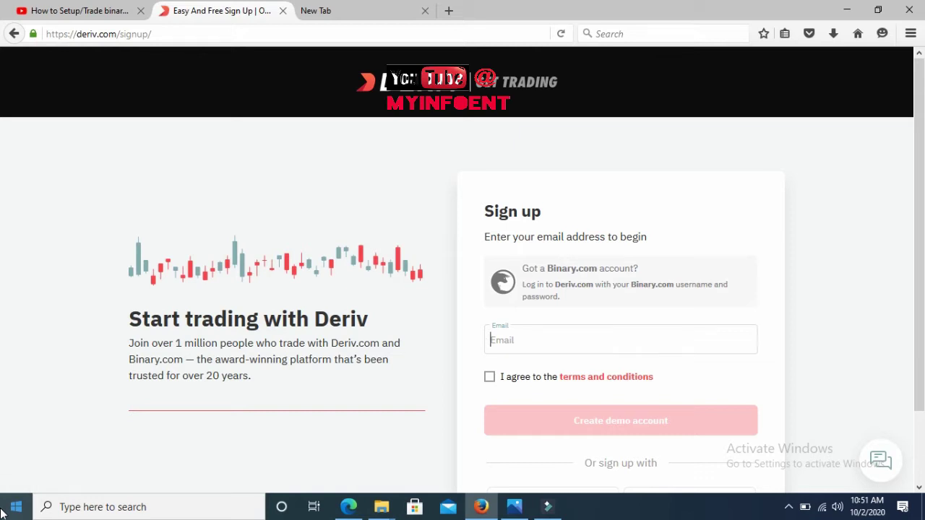
key("alt+Left")
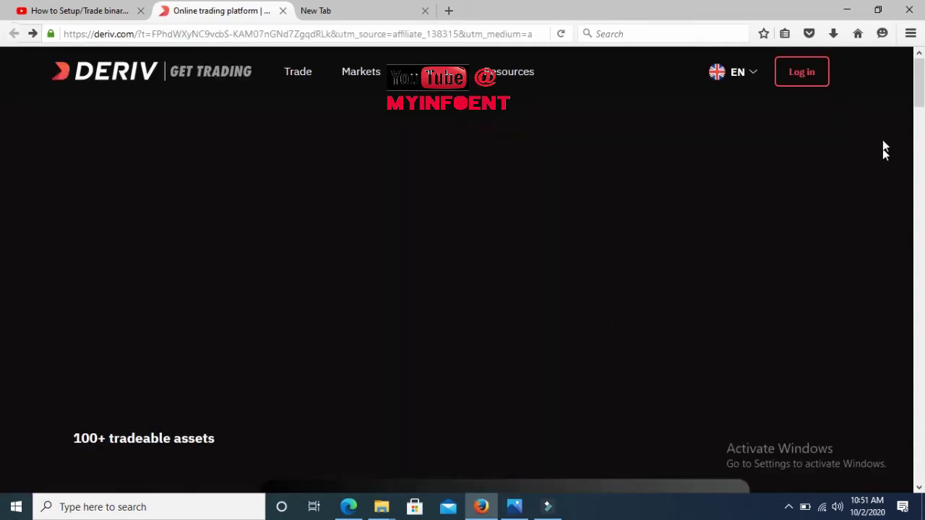
Step: Log in to the Deriv account with the saved email and password
left_click(803, 80)
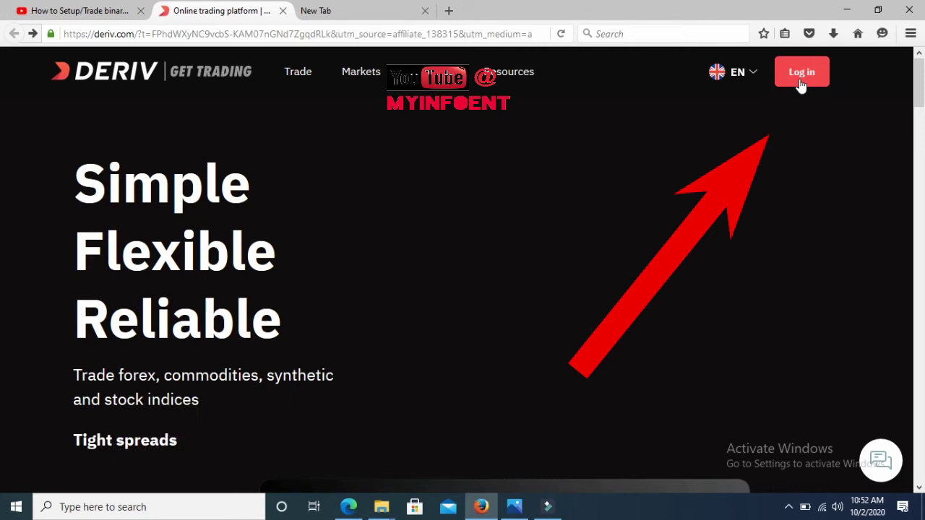
left_click(800, 85)
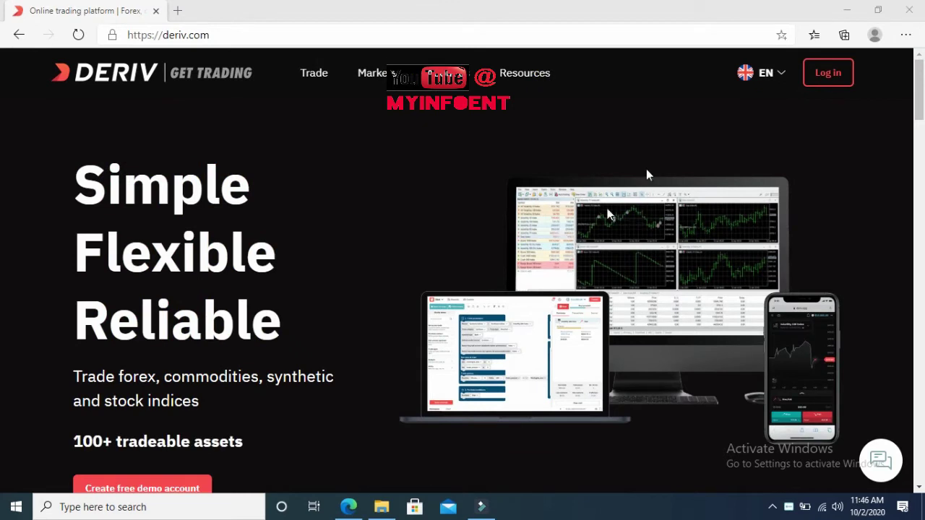
left_click(830, 80)
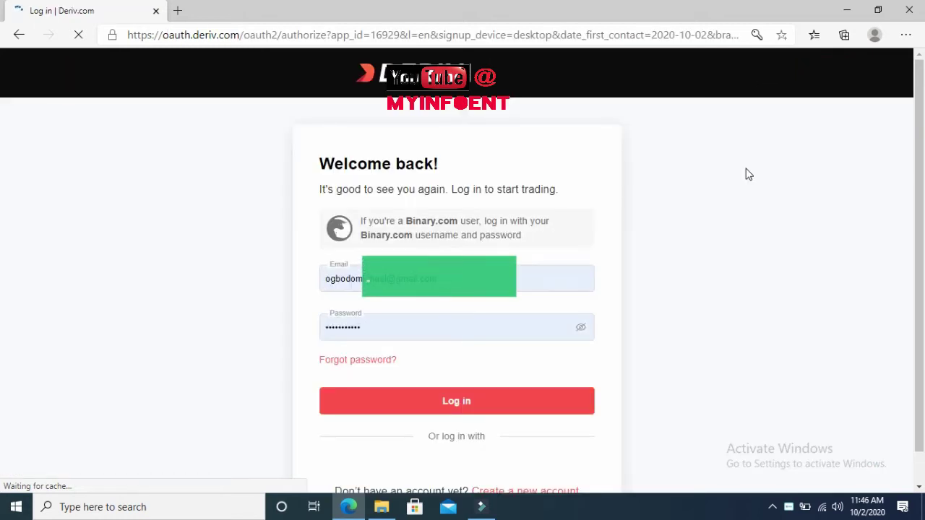
left_click(337, 266)
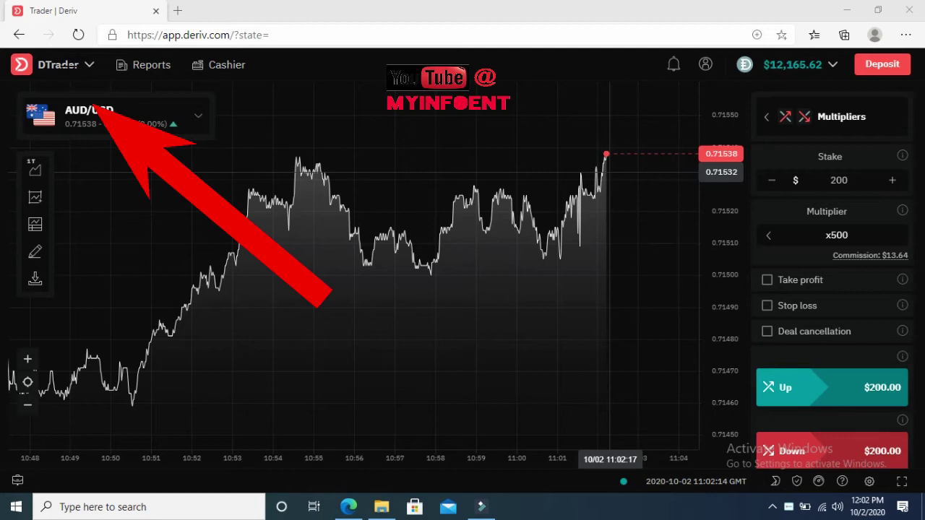
Step: Switch from DTrader to the DMT5 dashboard and look at the Financial demo account's password form without adding the account
left_click(89, 65)
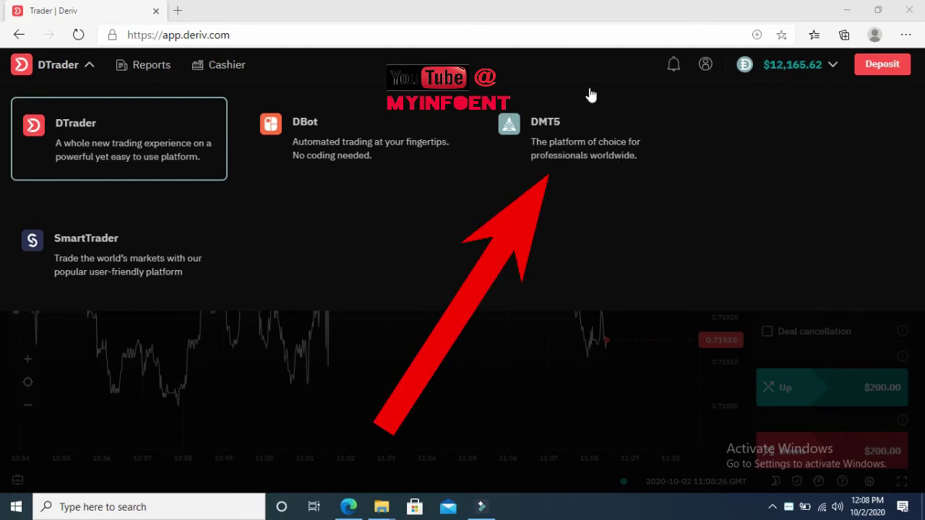
left_click(517, 117)
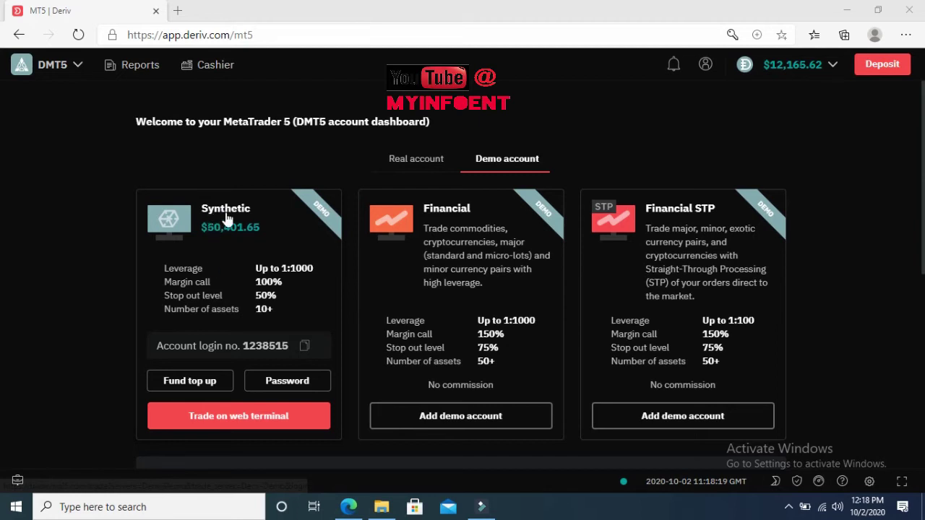
left_click(383, 416)
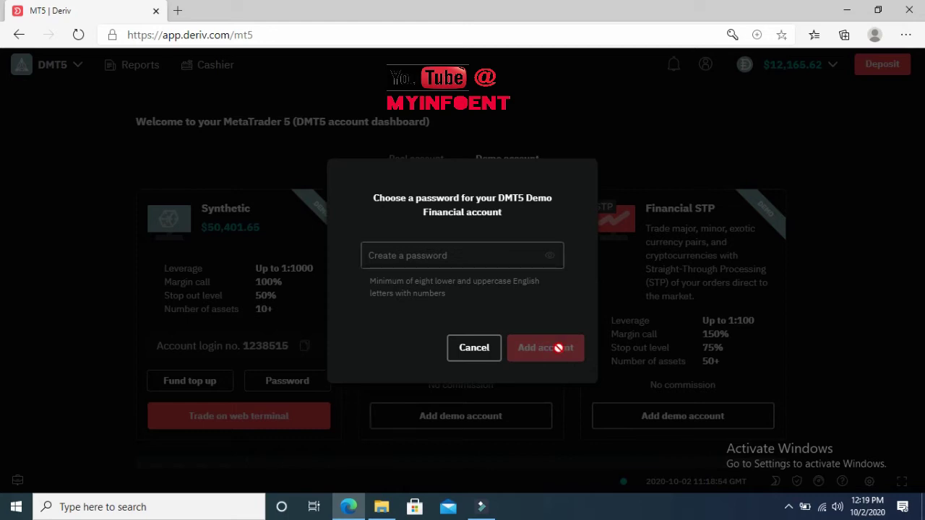
left_click(472, 352)
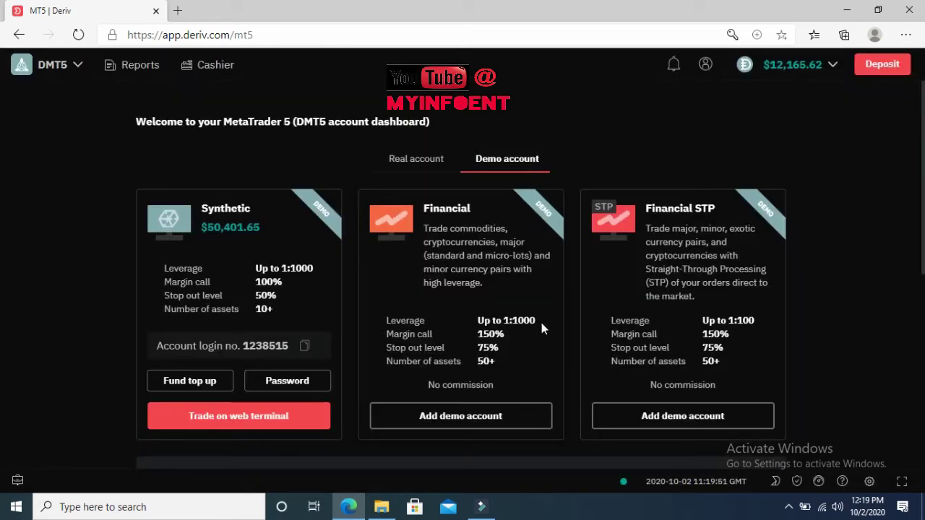
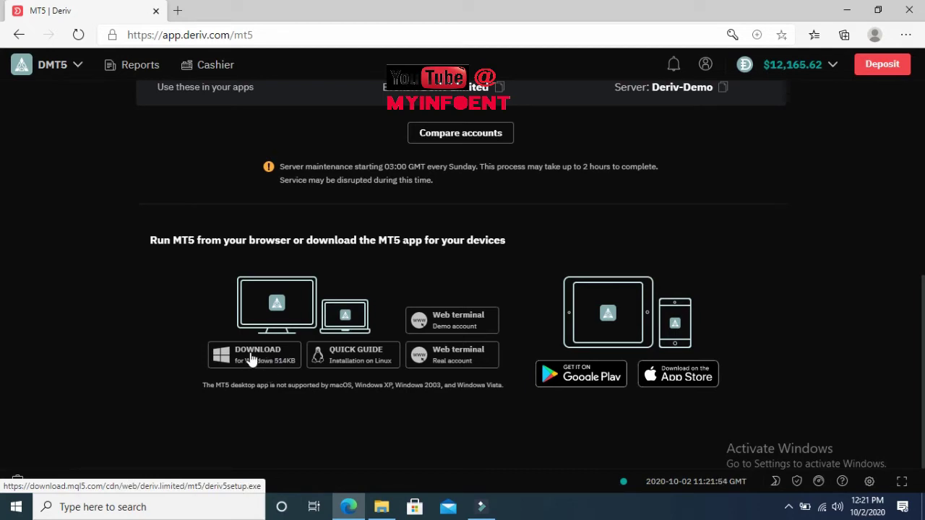
Step: Download the MT5 desktop app for Windows and run its installer, accepting the license agreement
left_click(250, 360)
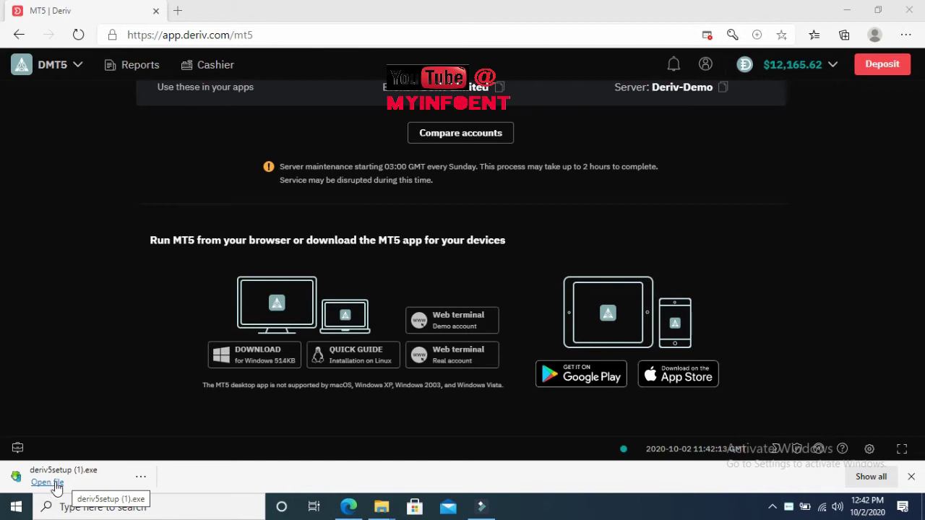
left_click(55, 488)
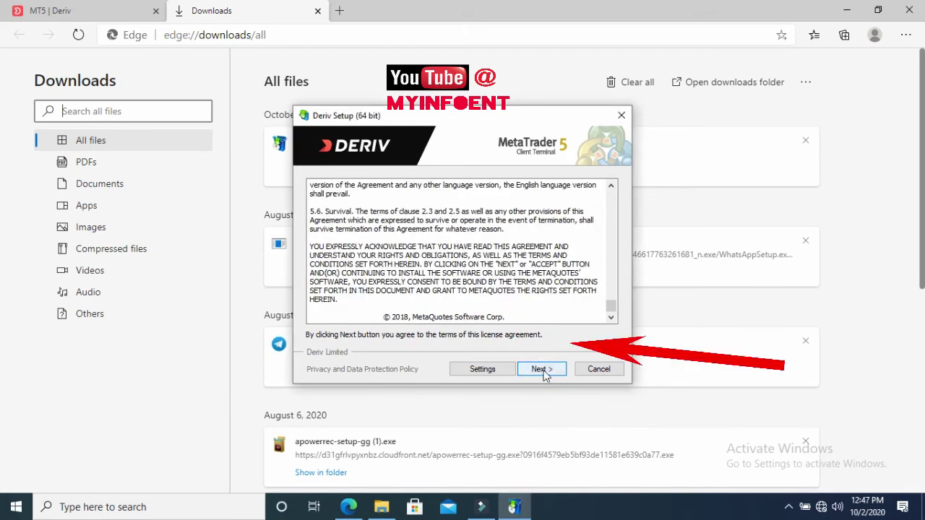
left_click(544, 371)
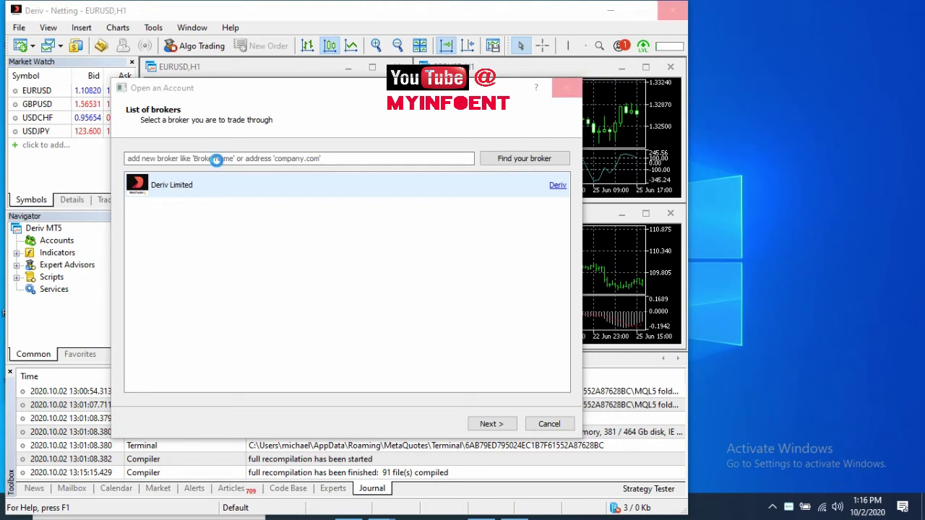
Step: Choose Deriv Limited as the broker for the account in the MetaTrader 5 terminal
left_click(218, 162)
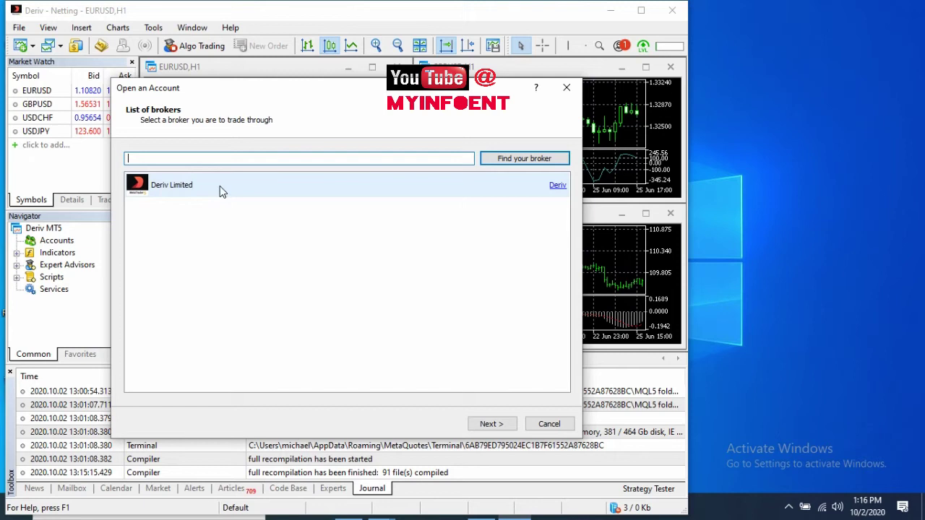
left_click(221, 189)
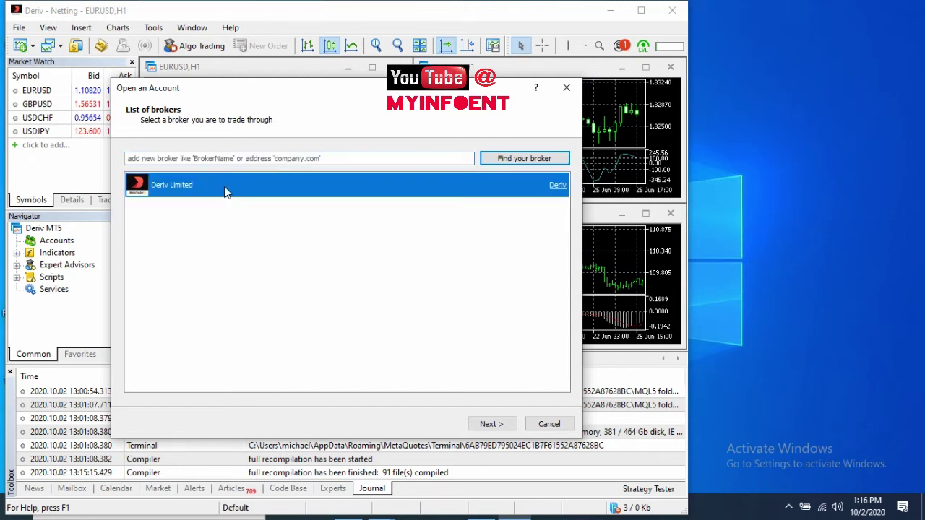
left_click(489, 424)
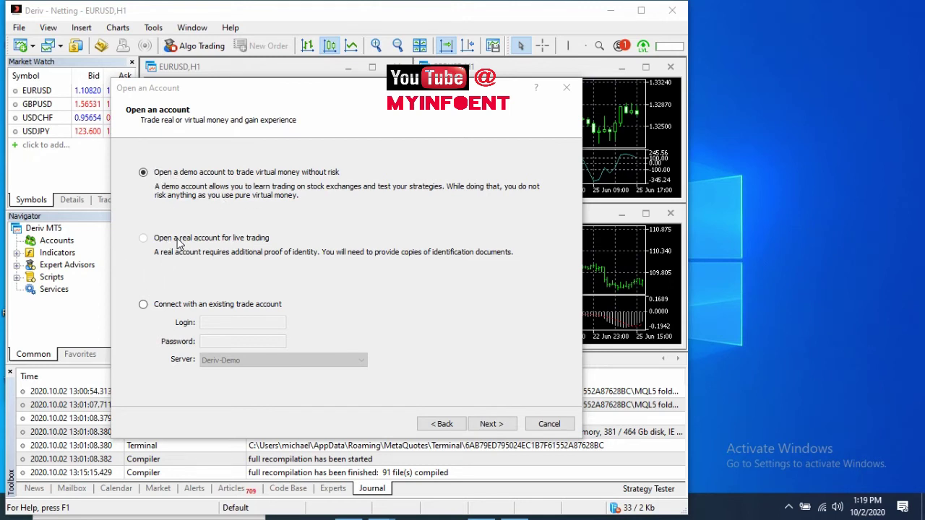
Step: Connect with an existing trade account on the Deriv-Demo server by entering the account login number and password
left_click(156, 307)
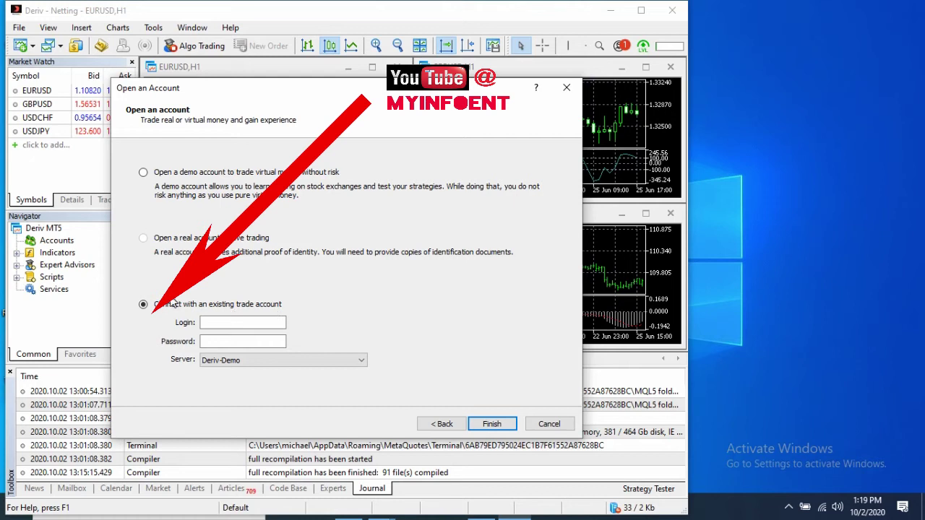
left_click(210, 321)
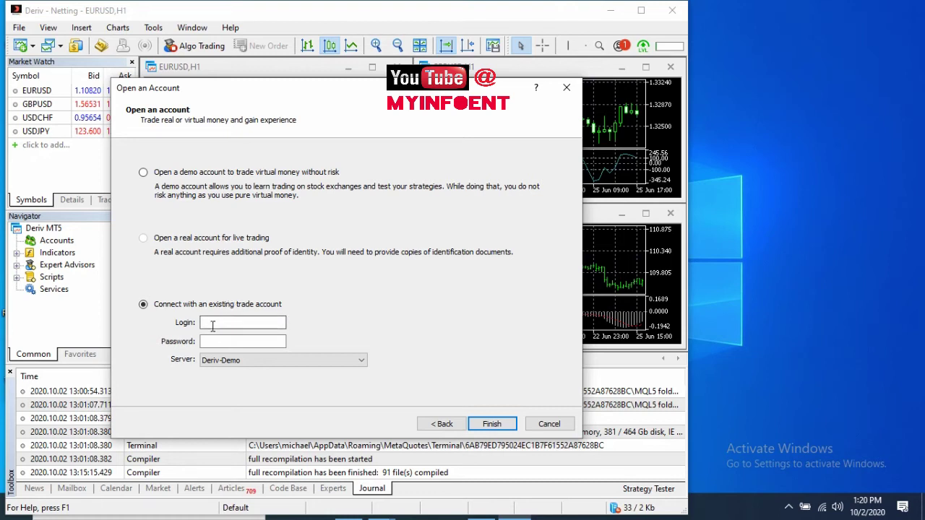
left_click(213, 324)
left_click(212, 339)
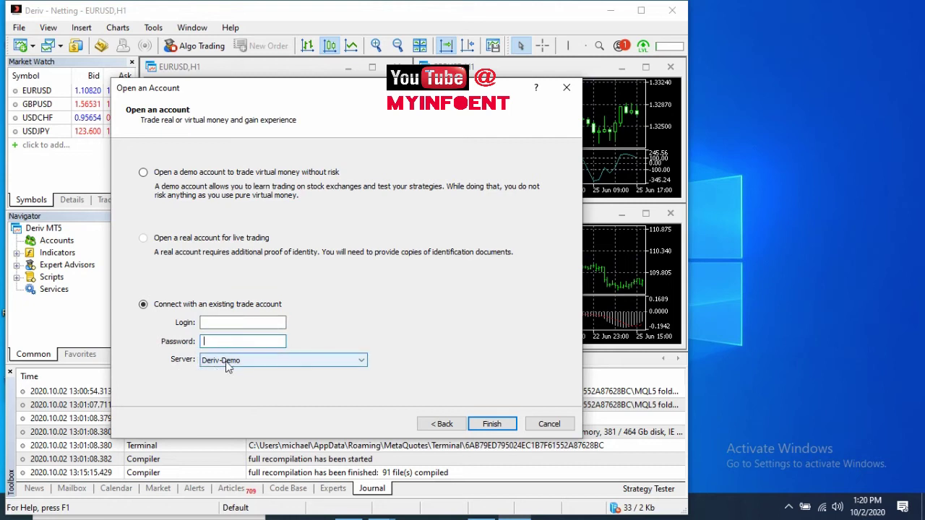
left_click(207, 322)
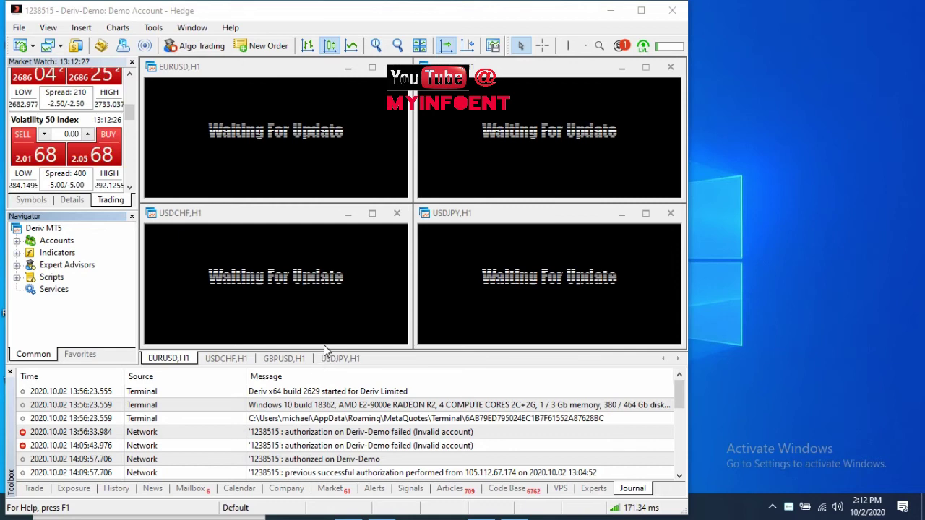
Step: Expand the Navigator's Accounts group to view the trade account listed under Deriv-Demo
double_click(46, 243)
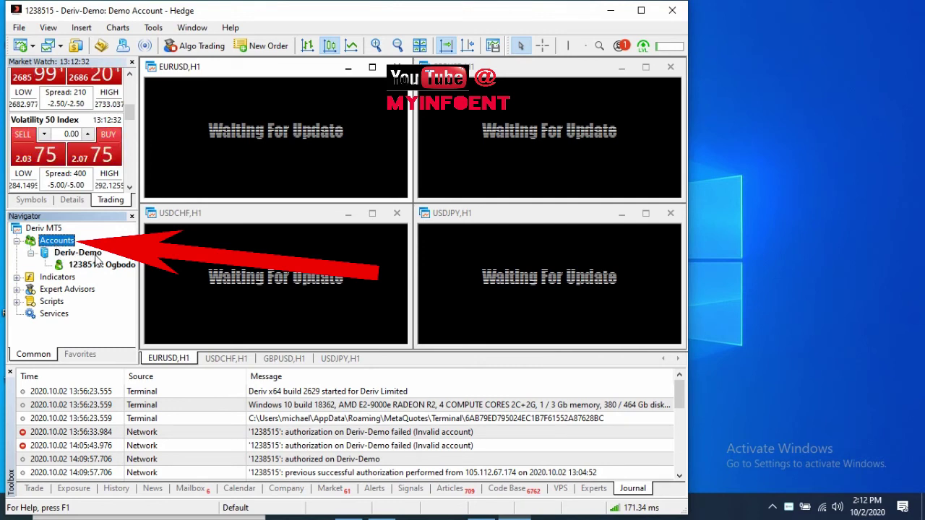
mouse_move(85, 268)
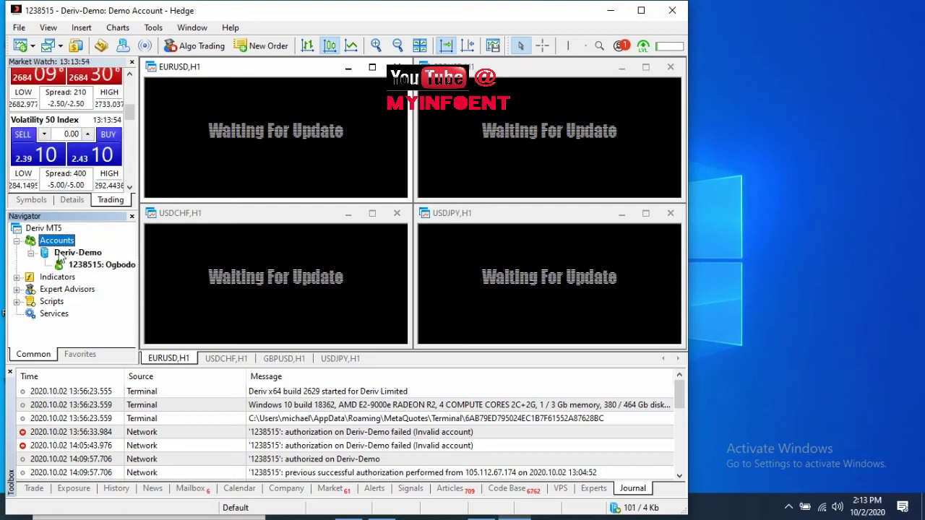
key("Up")
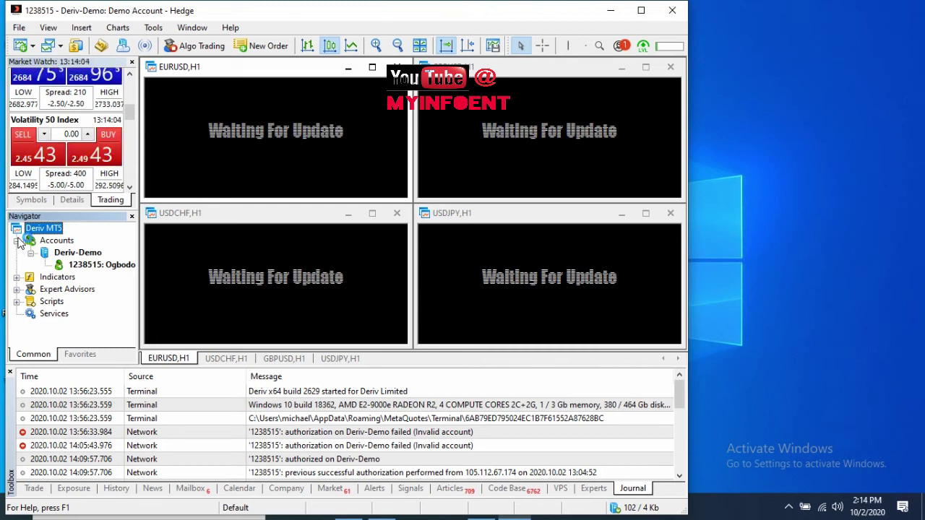
Step: Open a new chart for Boom 1000 Index from the Crash Boom Indices and maximize it
left_click(22, 46)
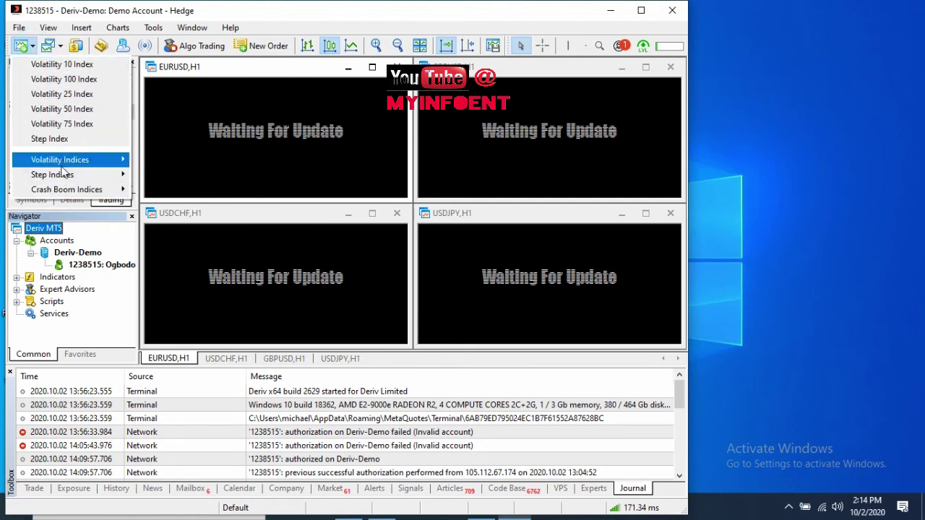
mouse_move(57, 190)
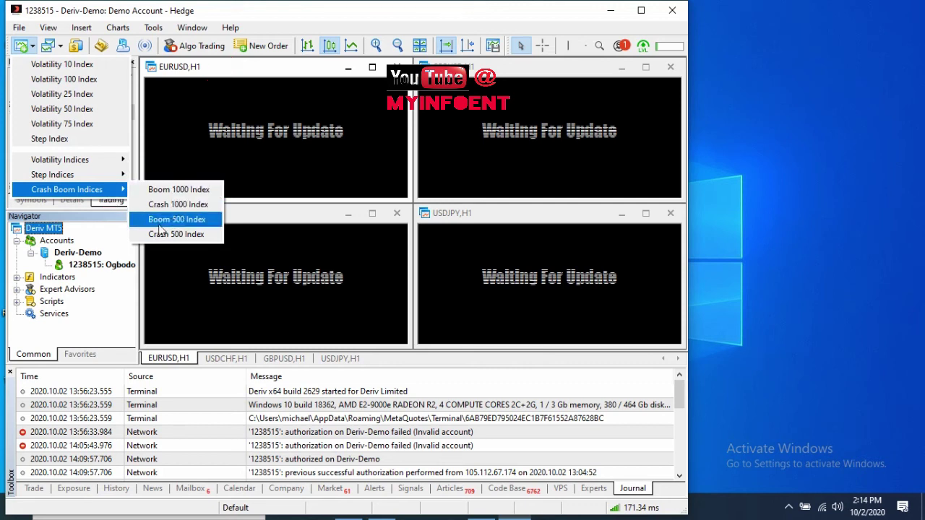
left_click(181, 191)
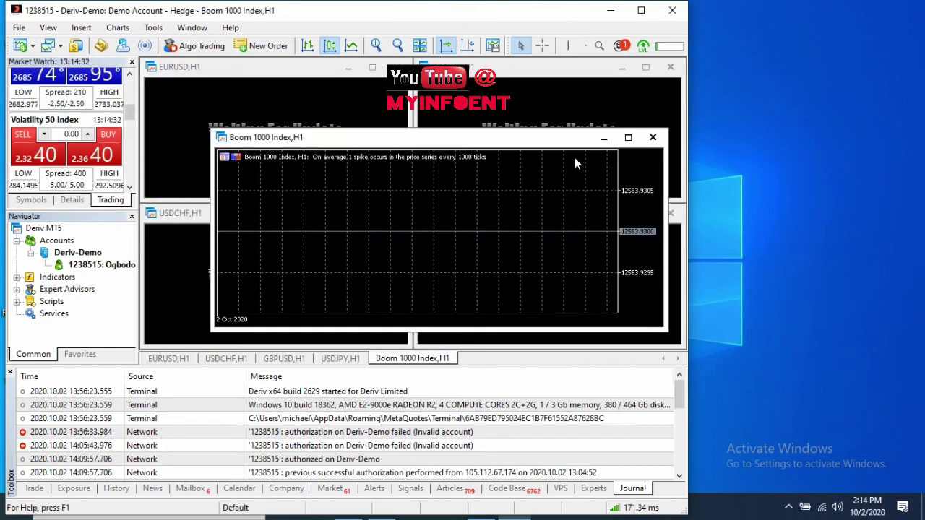
left_click(628, 139)
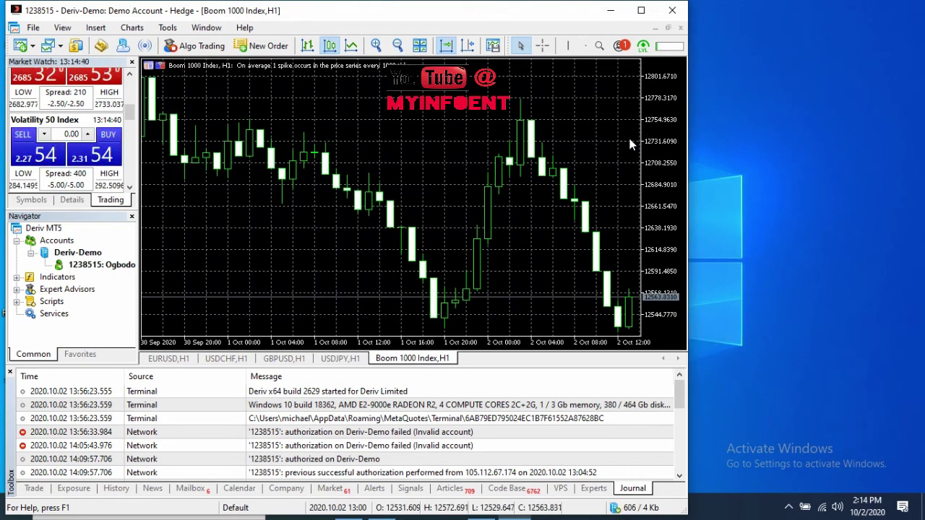
Step: Maximize the terminal window and open a new chart for Crash 1000 Index from the Crash Boom Indices
left_click(645, 12)
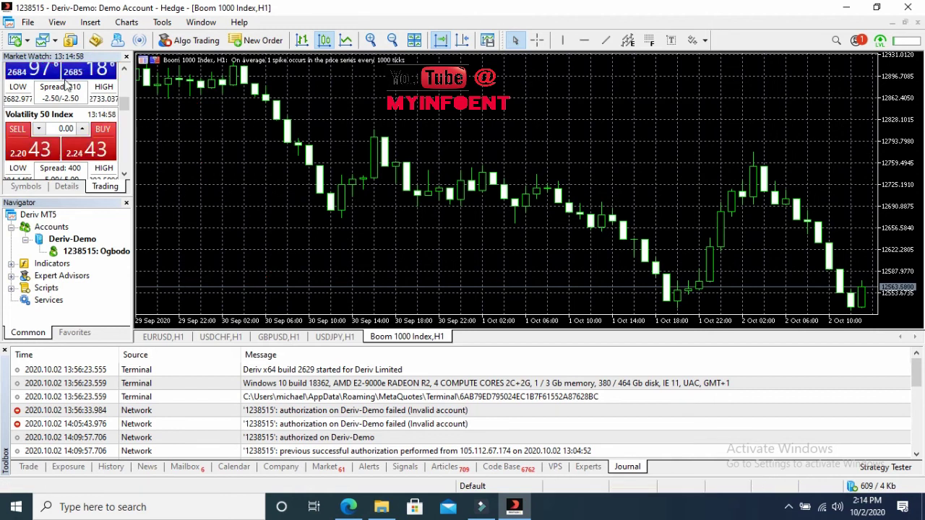
left_click(27, 42)
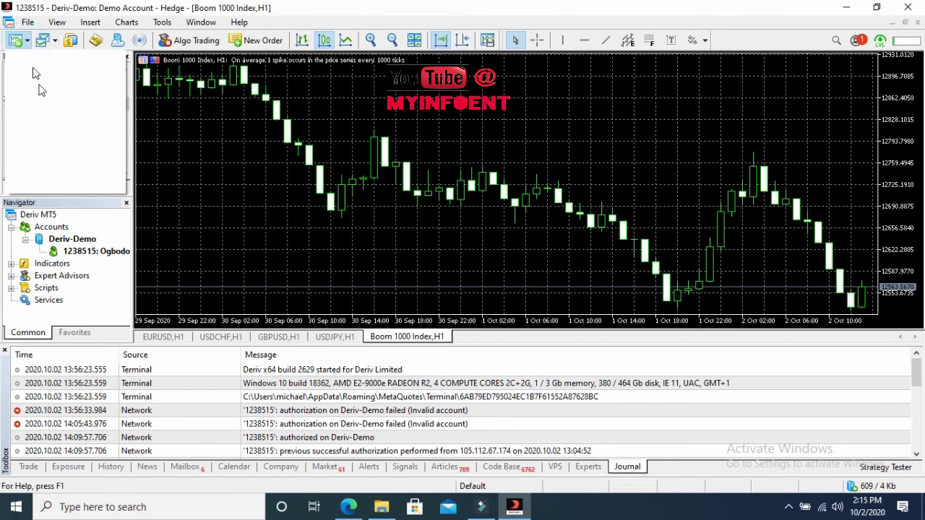
mouse_move(123, 186)
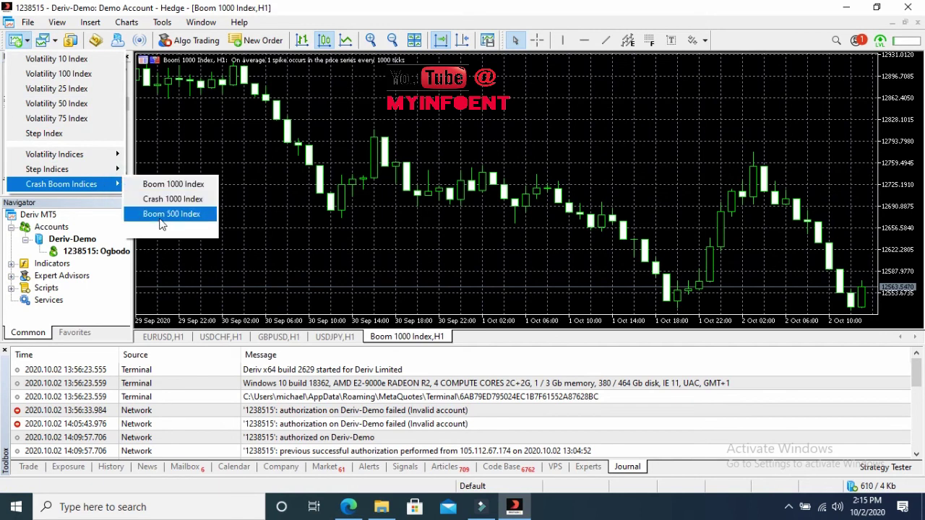
left_click(181, 204)
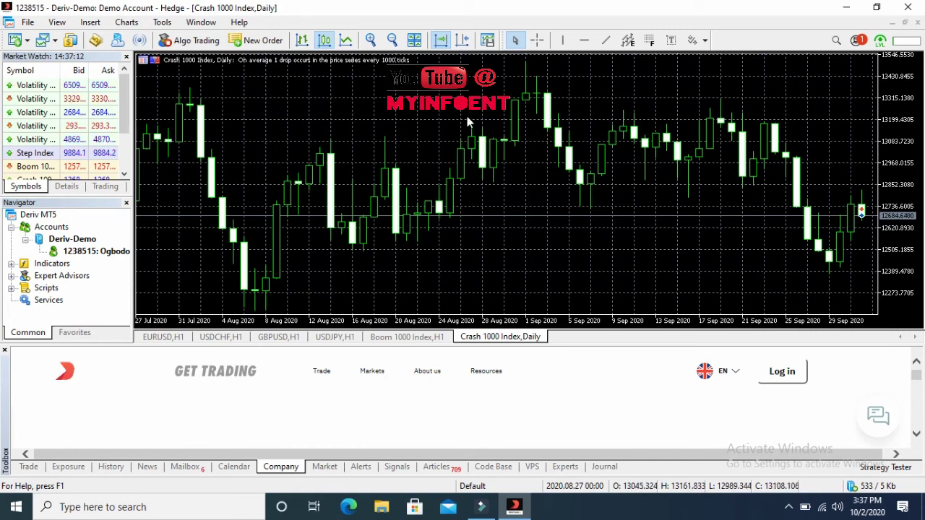
Step: Set the Crash 1000 Index chart to the 1-minute timeframe and turn on One Click Trading for it
right_click(466, 121)
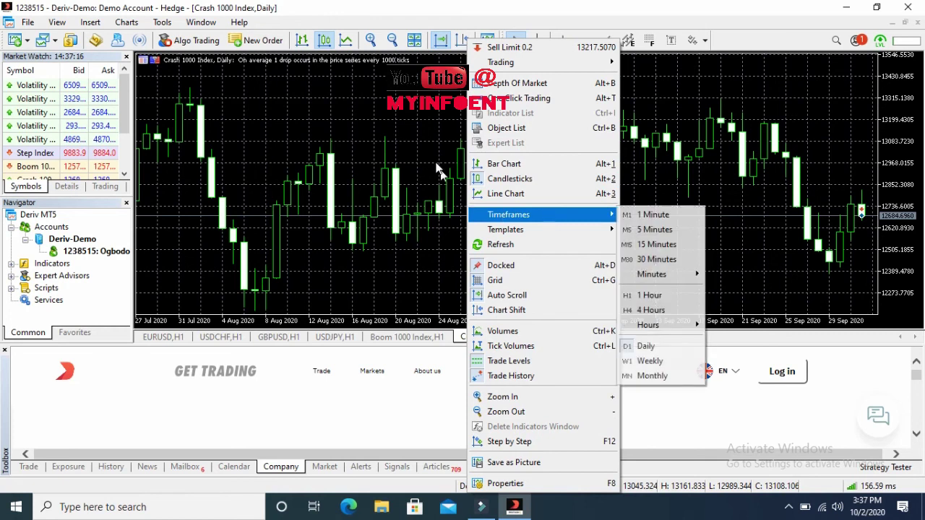
mouse_move(582, 216)
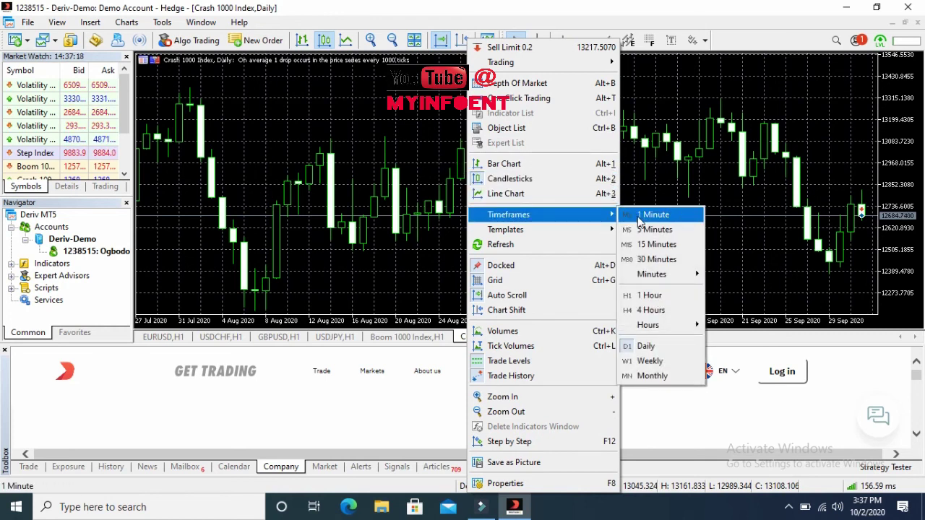
left_click(655, 217)
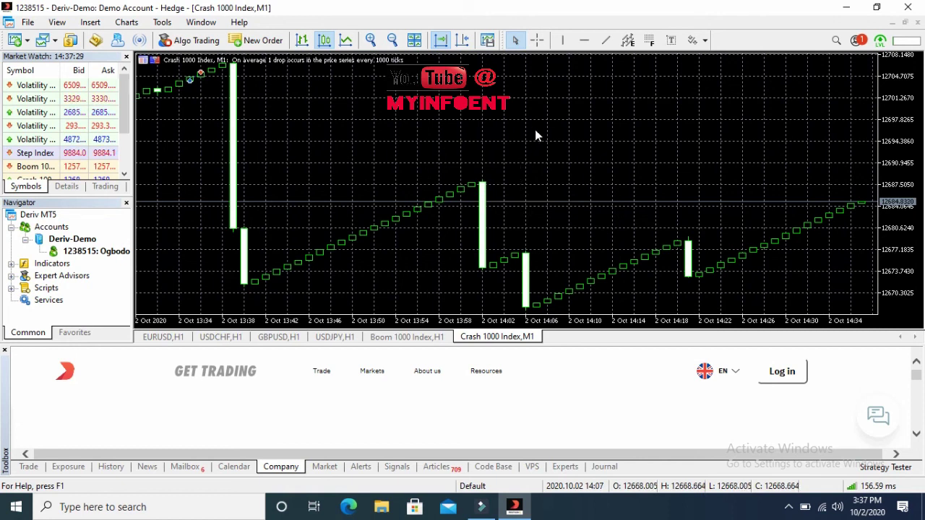
right_click(506, 106)
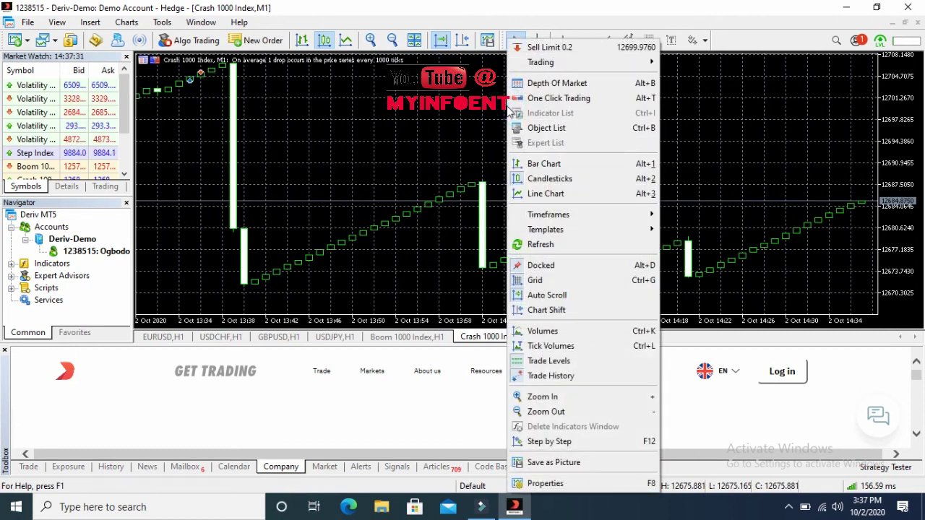
left_click(556, 99)
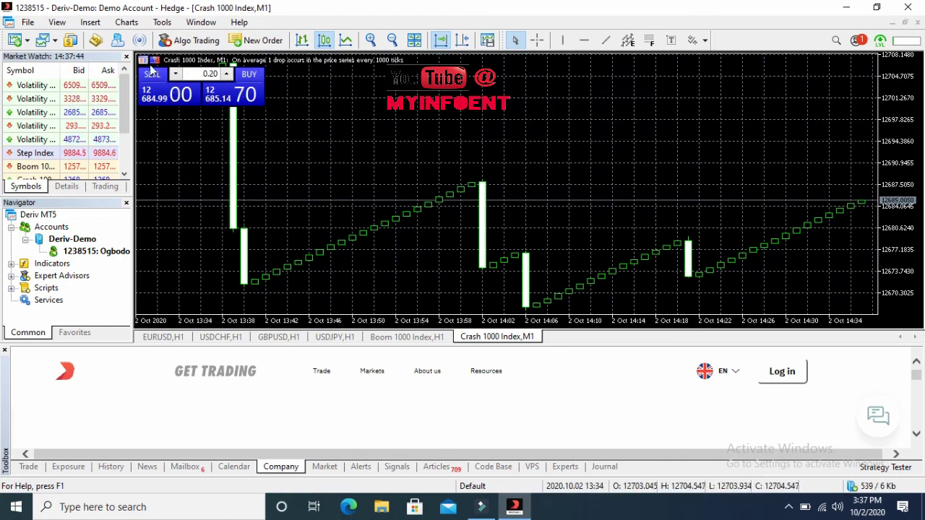
Step: Raise the one-click trade volume a few increments, then lower it stepwise to 0.00
left_click(227, 76)
left_click(227, 77)
left_click(227, 77)
left_click(227, 77)
left_click(227, 77)
left_click(227, 77)
left_click(177, 75)
left_click(176, 76)
left_click(176, 75)
left_click(177, 75)
left_click(177, 75)
left_click(176, 75)
left_click(178, 75)
left_click(177, 75)
left_click(178, 75)
left_click(178, 75)
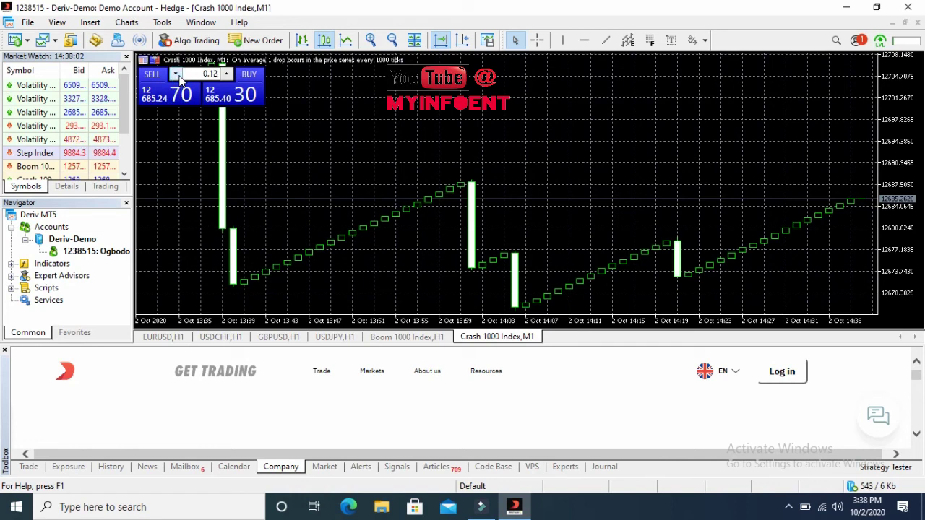
left_click(178, 75)
left_click(177, 75)
left_click(178, 75)
left_click(178, 75)
left_click(178, 75)
left_click(178, 75)
left_click(178, 75)
left_click(178, 76)
left_click(178, 75)
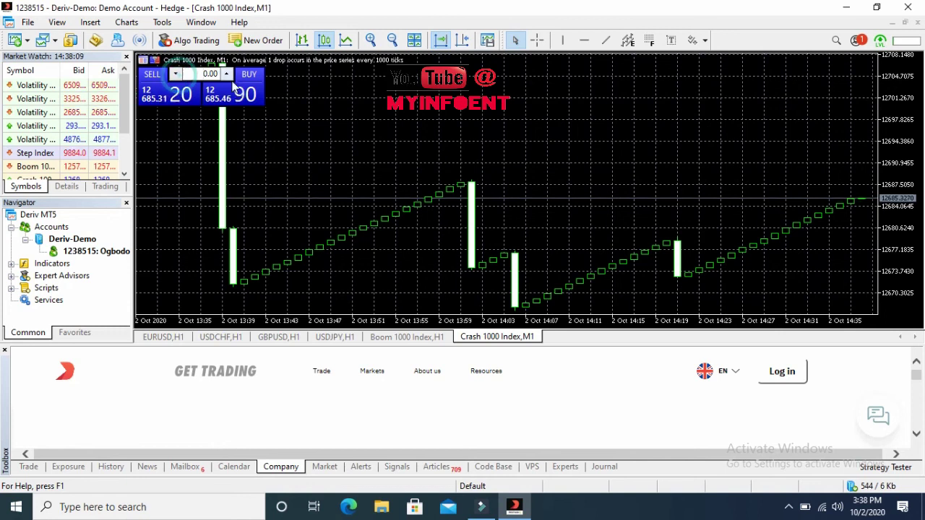
Step: Set the one-click trade volume on the Crash 1000 Index chart to 0.20
left_click(225, 74)
left_click(225, 74)
left_click(226, 74)
left_click(225, 74)
left_click(226, 75)
left_click(225, 74)
left_click(225, 74)
left_click(225, 75)
left_click(225, 74)
left_click(225, 74)
left_click(225, 75)
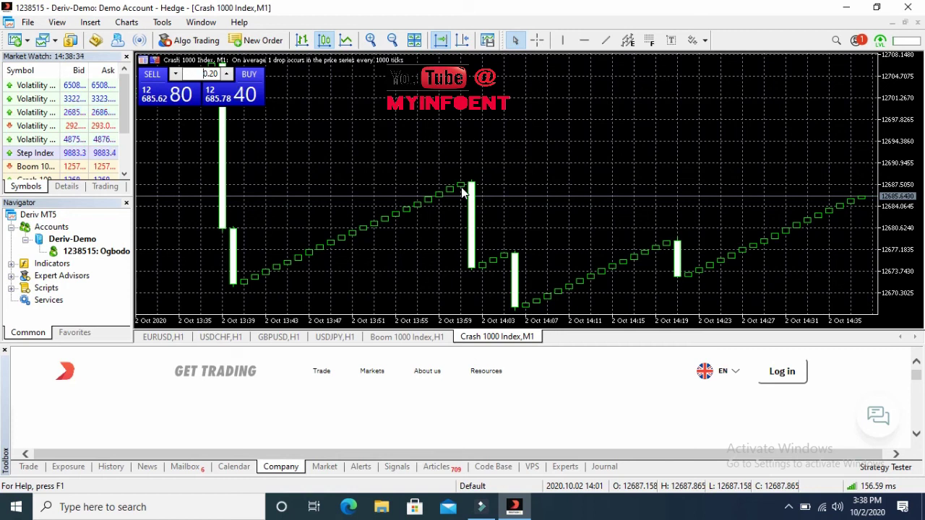
Step: Buy 0.20 lots of Crash 1000 Index, display the open trades list, and sell another 0.20 lots
left_click(255, 87)
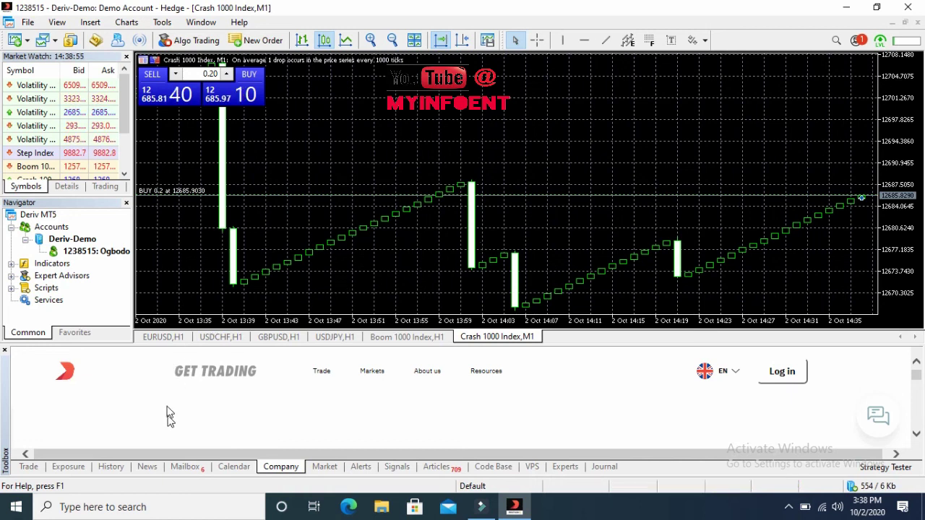
left_click(28, 467)
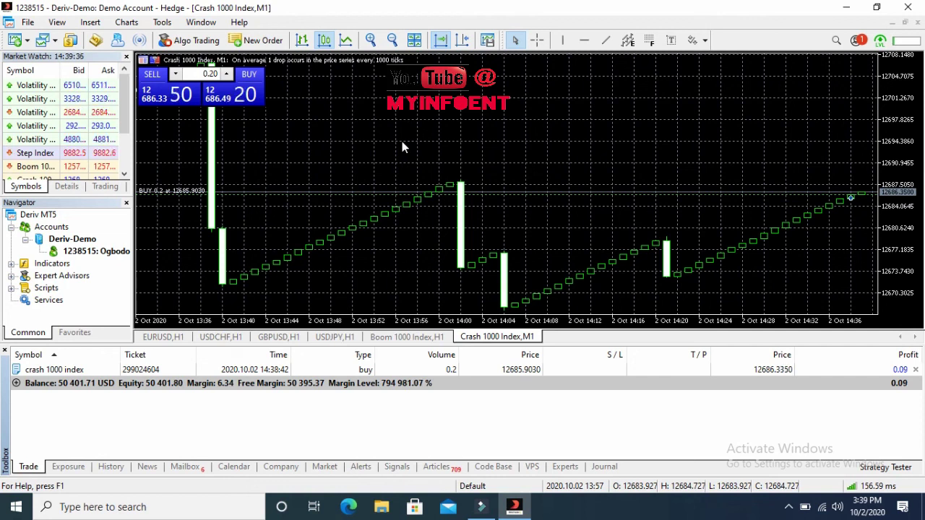
left_click(156, 77)
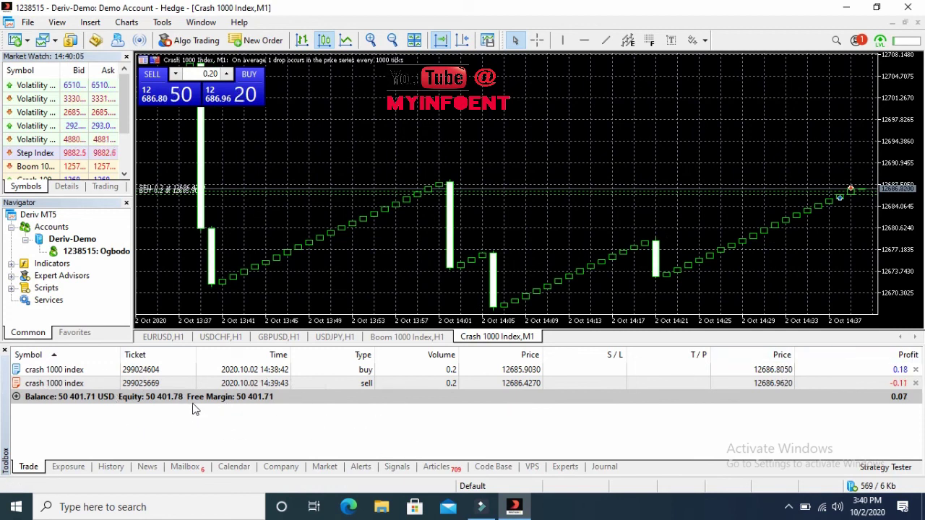
Step: Close the open Crash 1000 Index sell position and the remaining buy position from the trades list
right_click(80, 389)
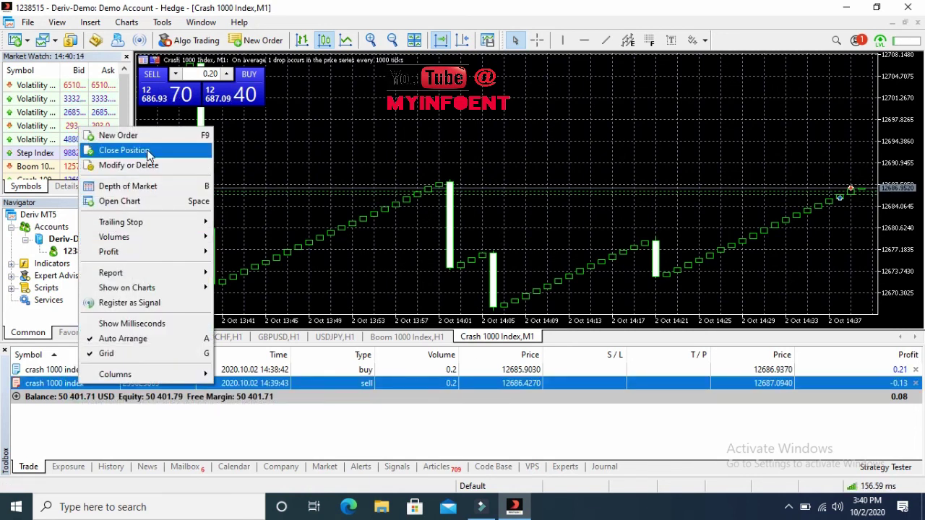
left_click(124, 150)
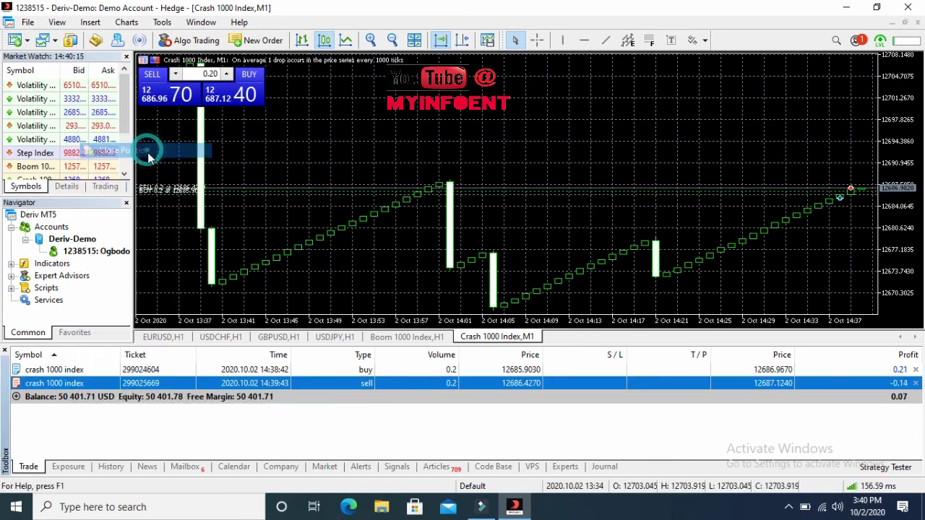
right_click(82, 372)
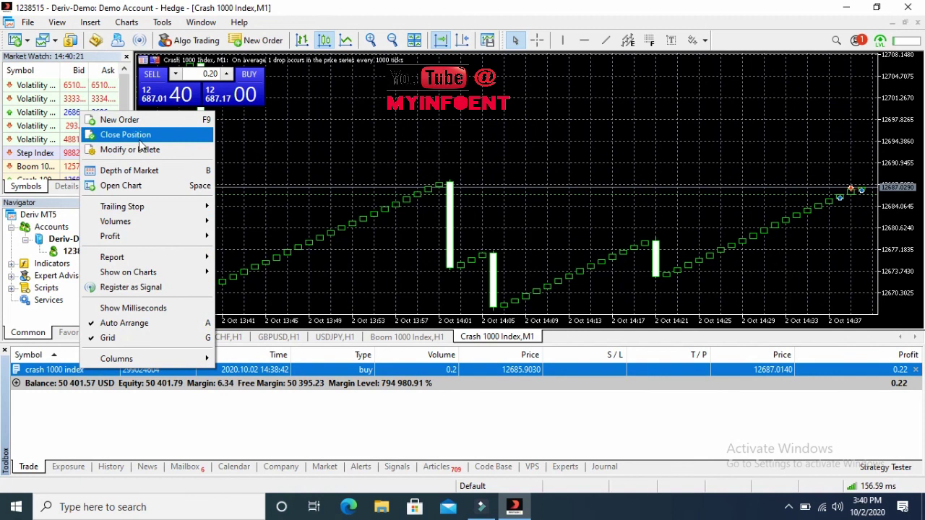
left_click(213, 289)
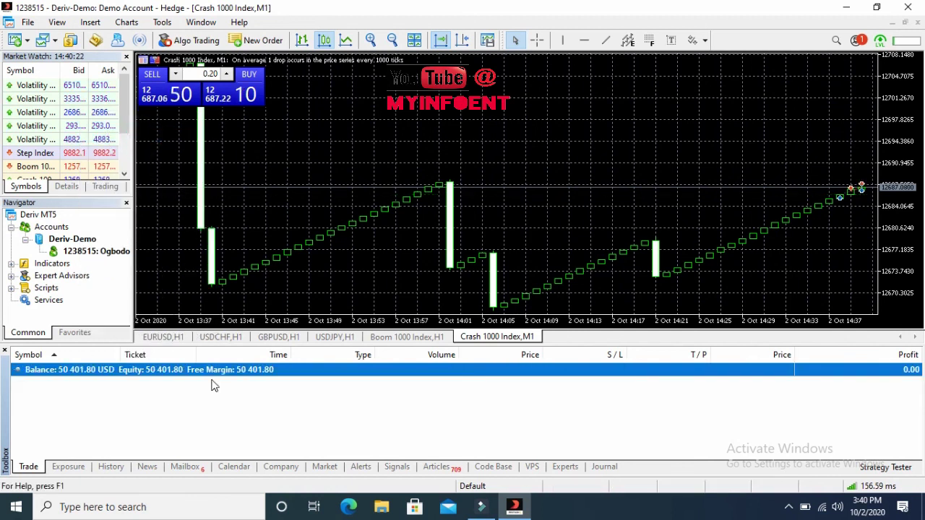